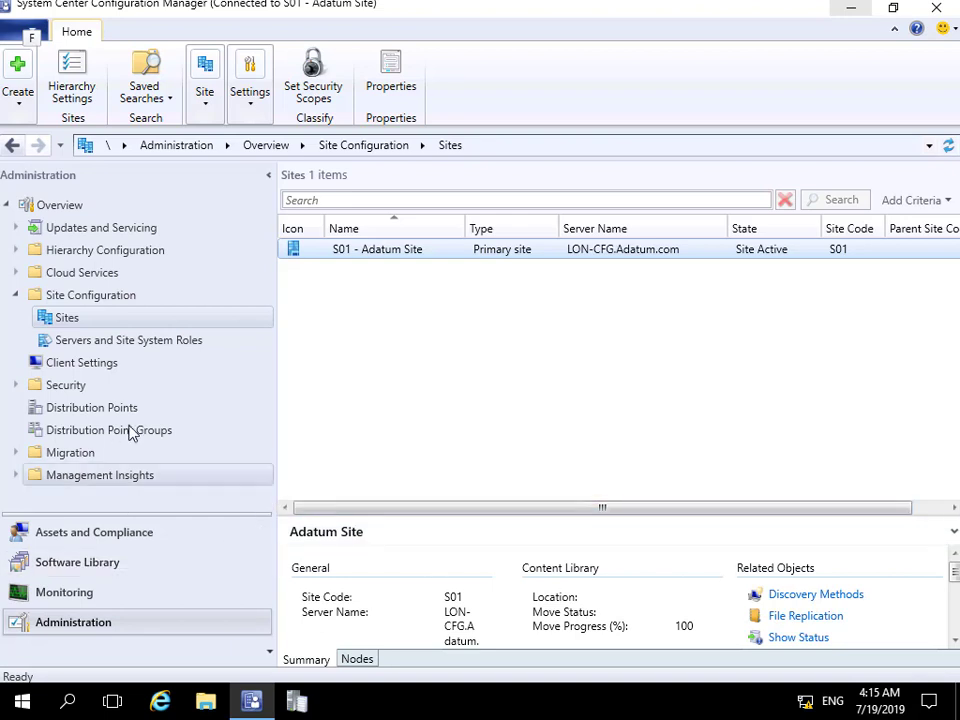
# - Start importing a new driver under Operating Systems > Drivers in the Software Library
pyautogui.click(106, 568)
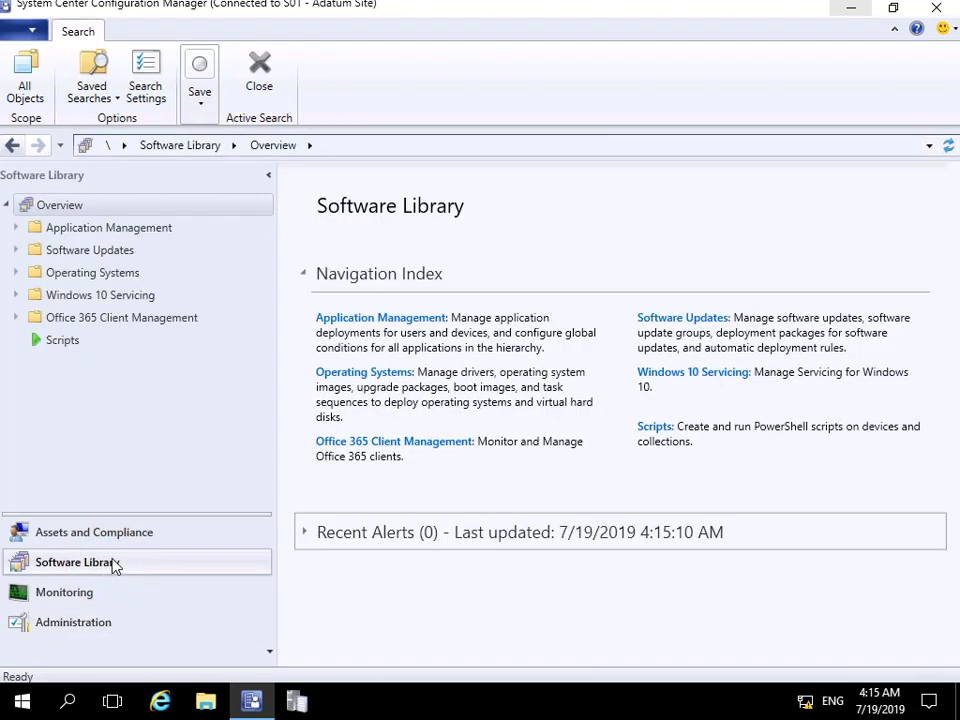
pyautogui.click(16, 273)
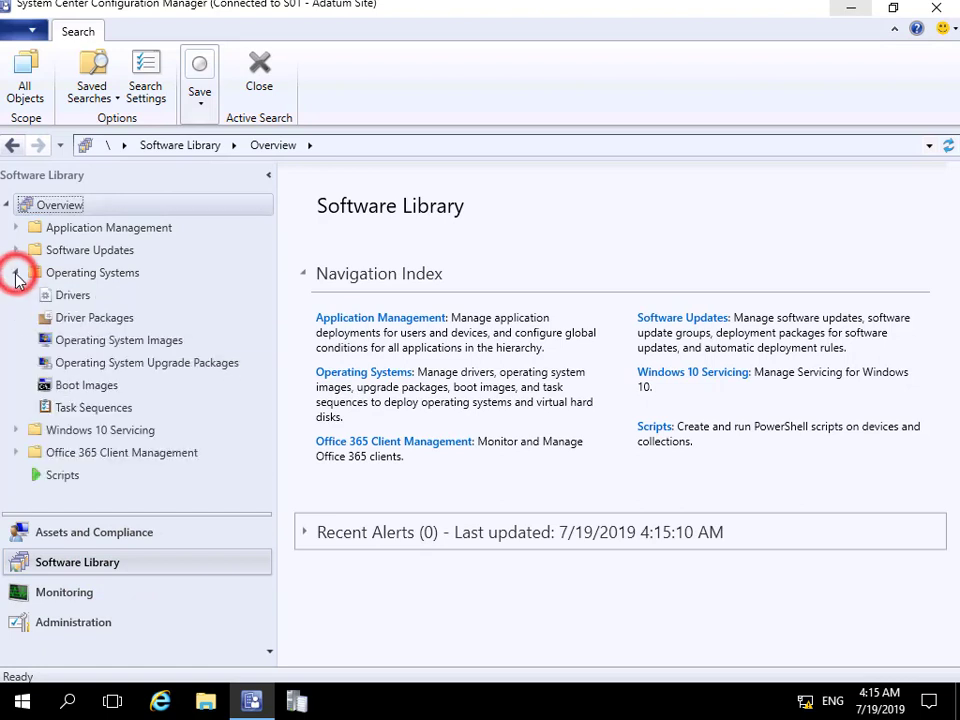
pyautogui.click(72, 296)
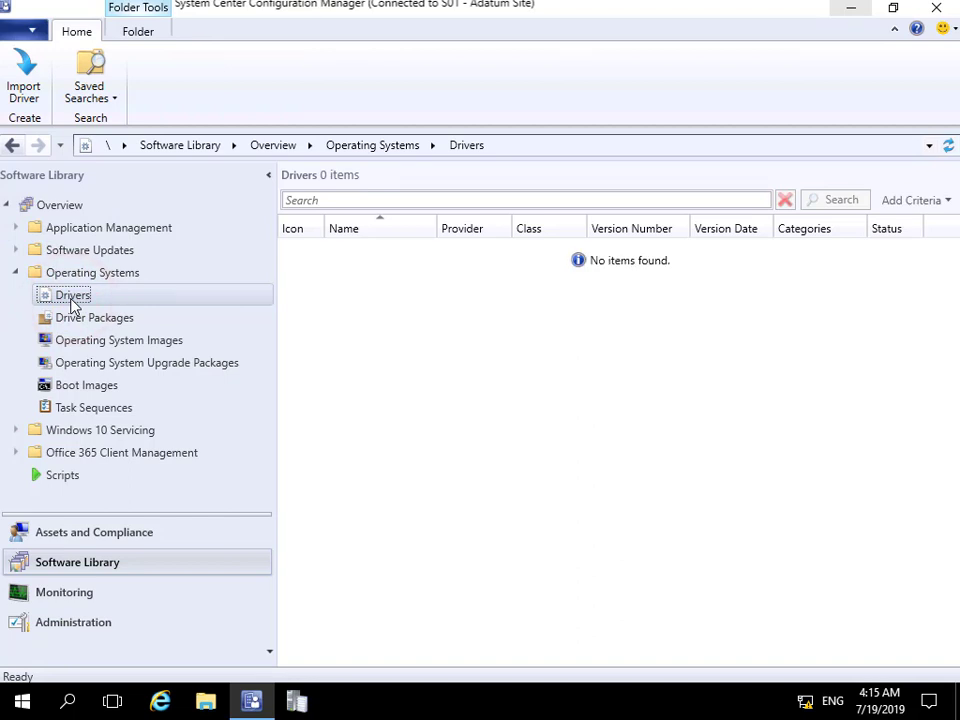
pyautogui.rightClick(72, 303)
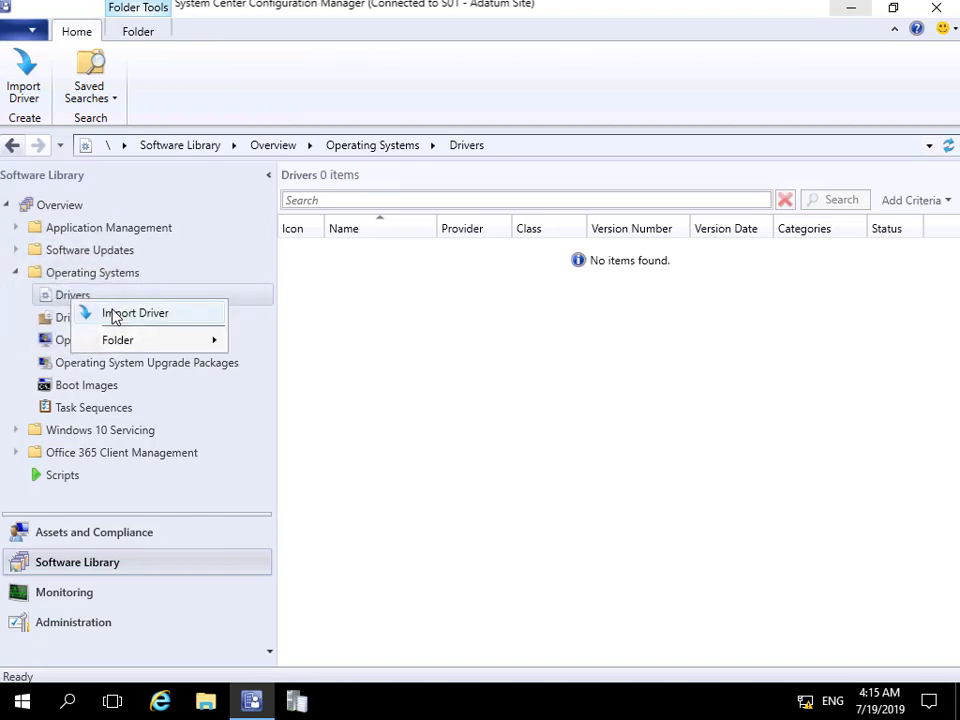
pyautogui.click(113, 313)
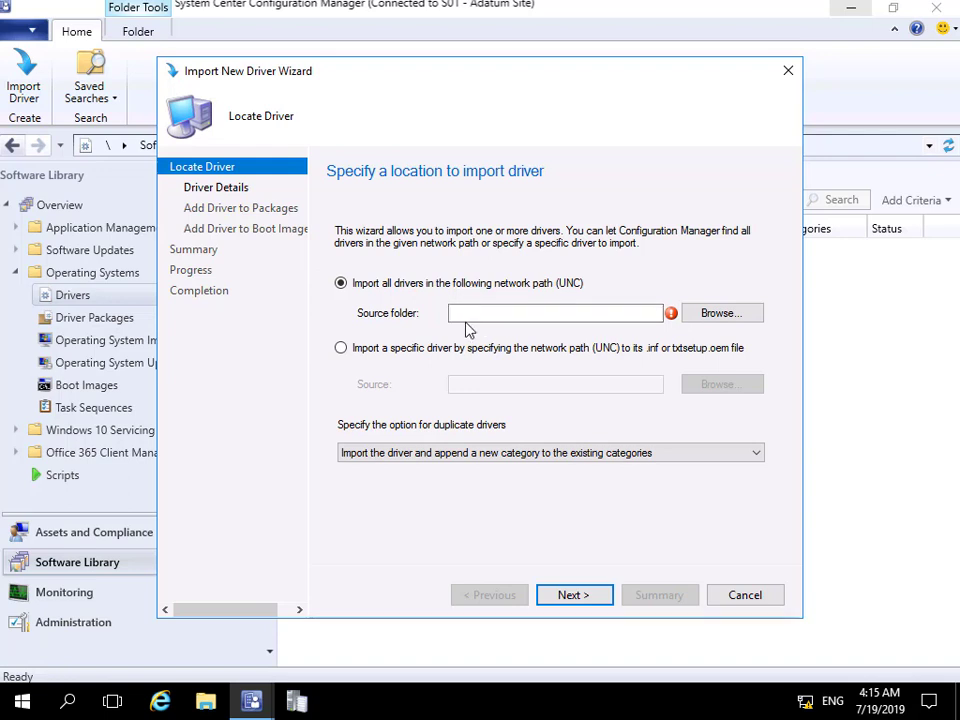
# - Set the driver source folder to \\lon-cfg\Software\Drivers\HyperVx64, with duplicates imported by appending a new category to the existing categories
pyautogui.click(465, 327)
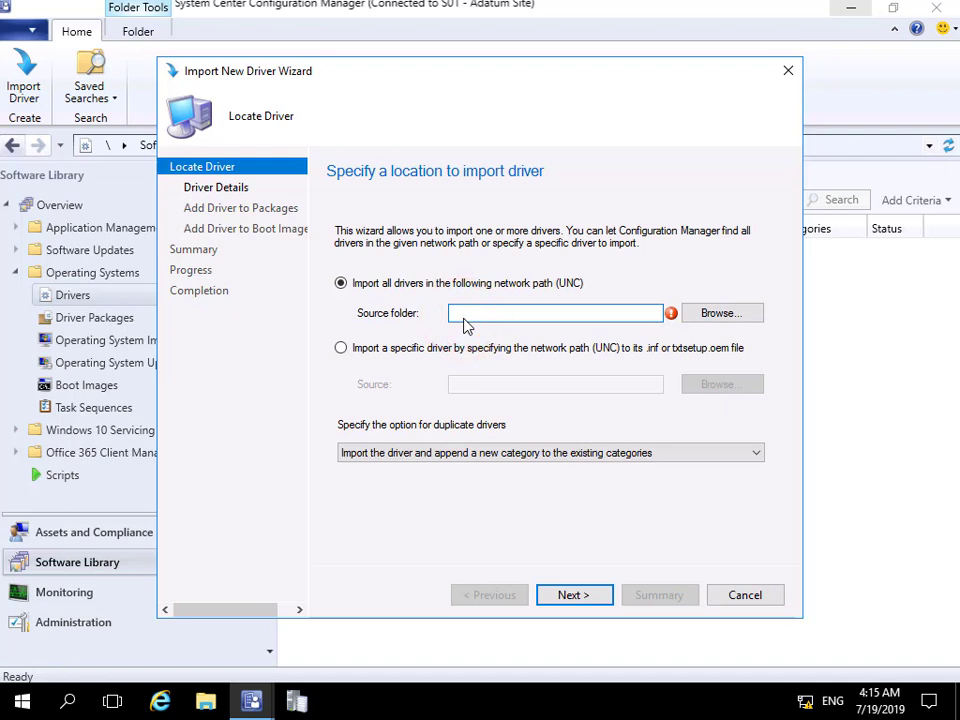
pyautogui.write('\\\\lon-cfg\\Software\\Drivers\\HyperVx64')
pyautogui.hotkey('ctrl', 'a')
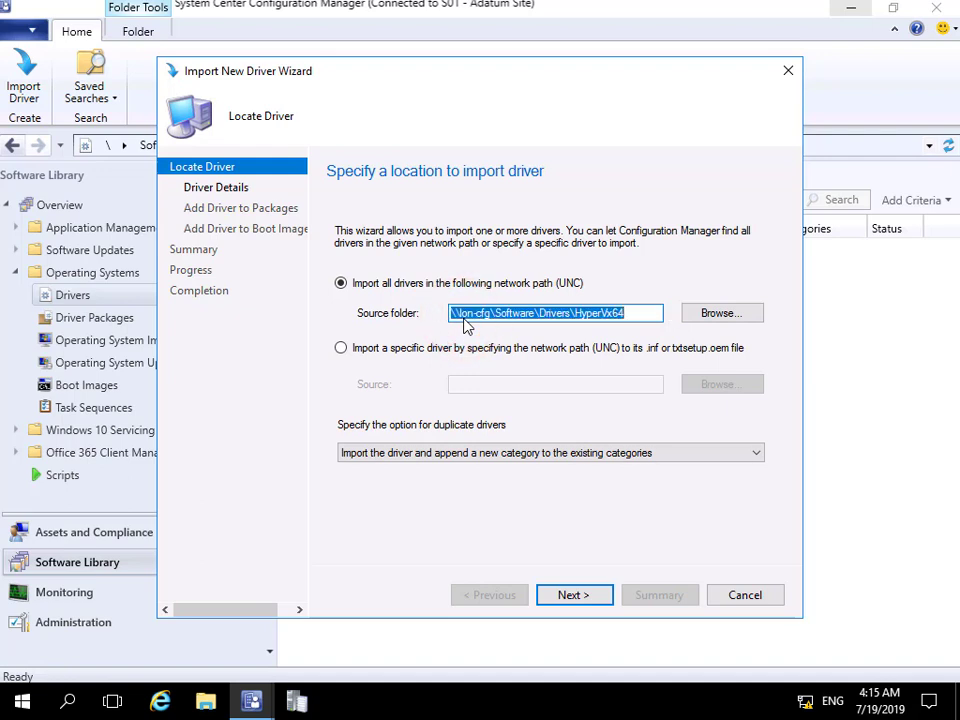
pyautogui.click(463, 462)
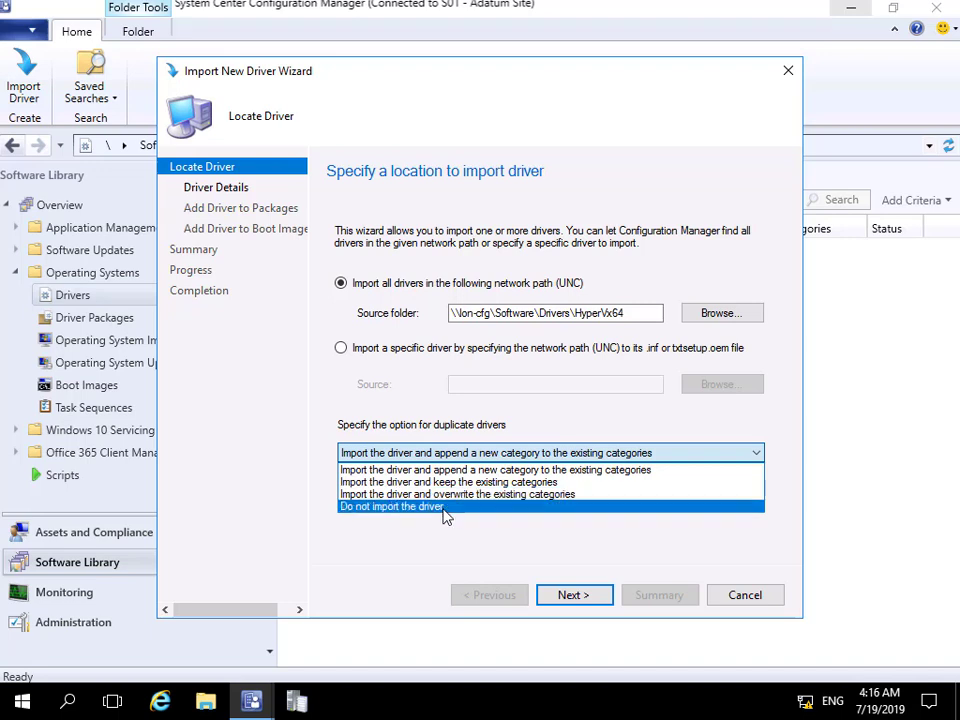
pyautogui.click(448, 470)
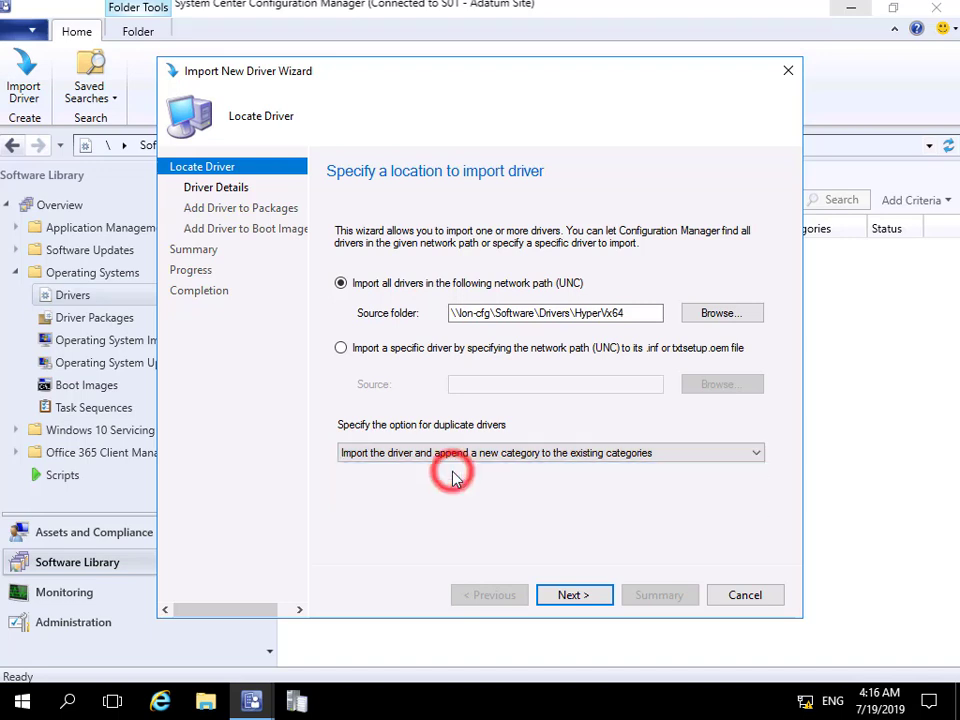
# - In the driver details, show drivers that are not digitally signed, and filter the list by "display" before clearing the filter
pyautogui.click(557, 597)
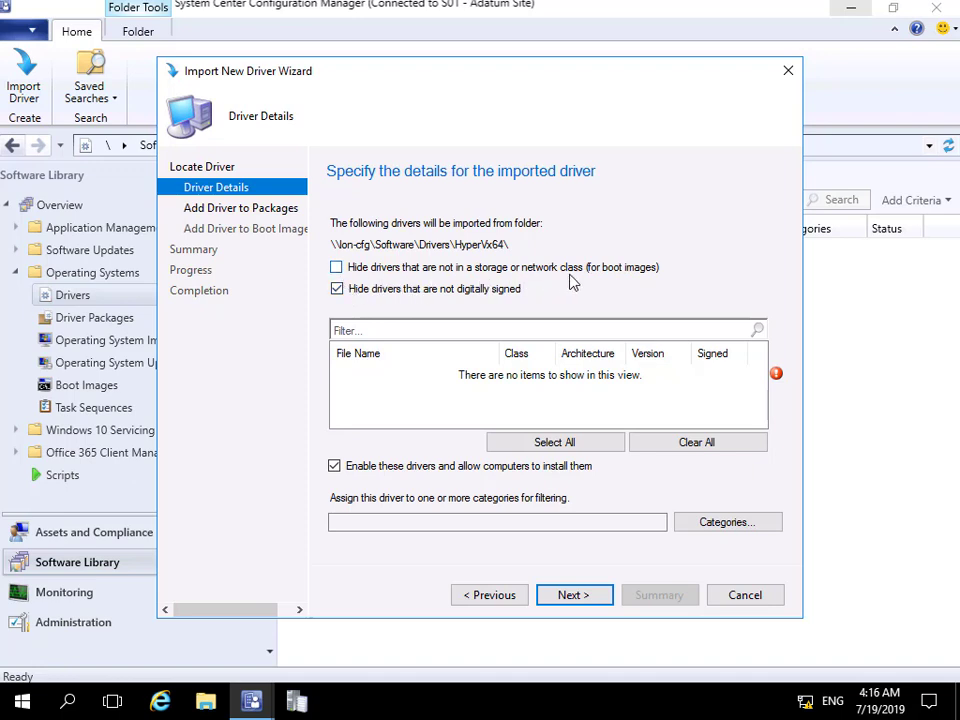
pyautogui.click(336, 289)
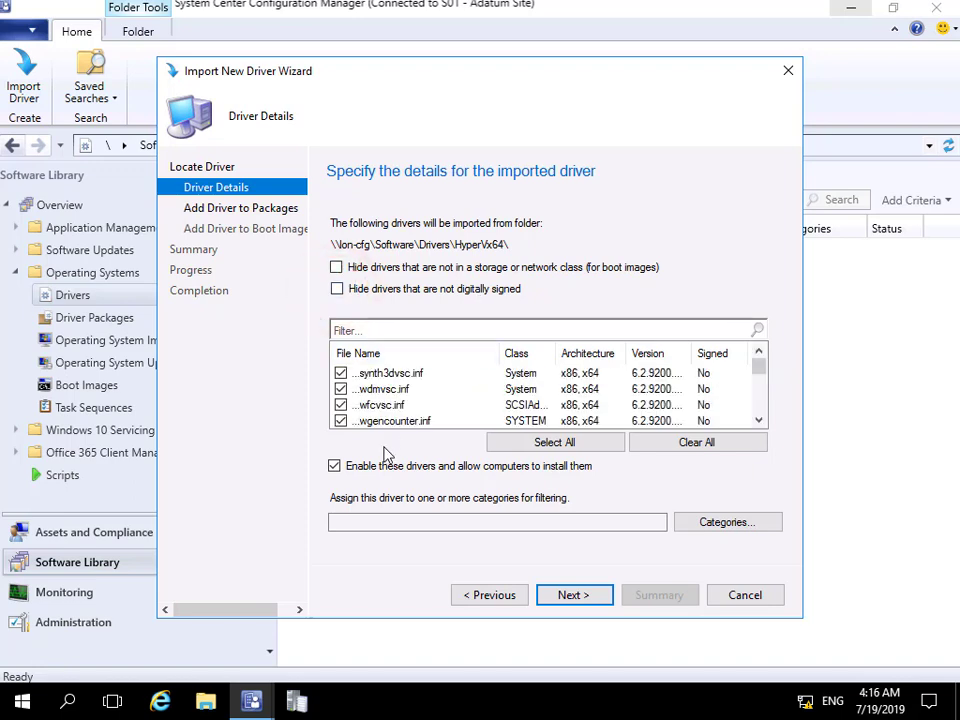
pyautogui.click(403, 331)
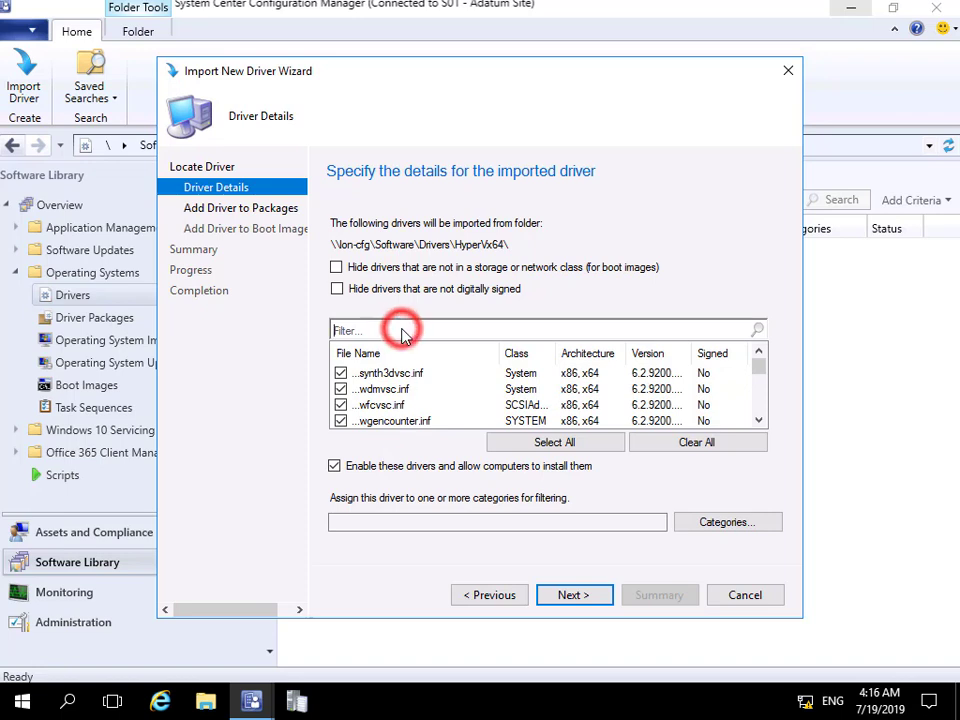
pyautogui.write('display')
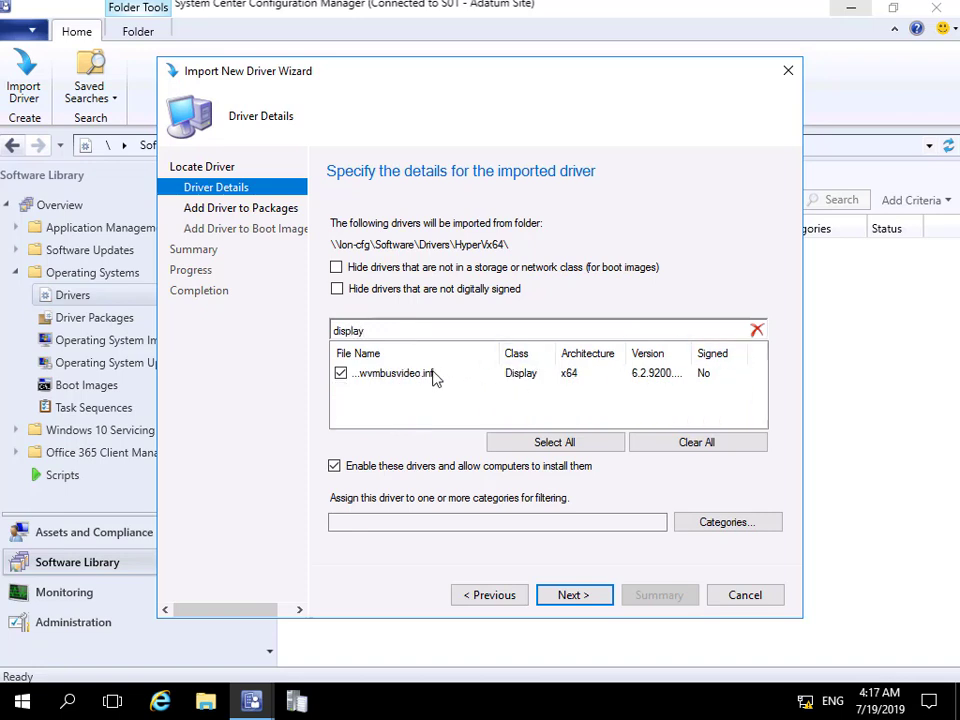
pyautogui.click(757, 330)
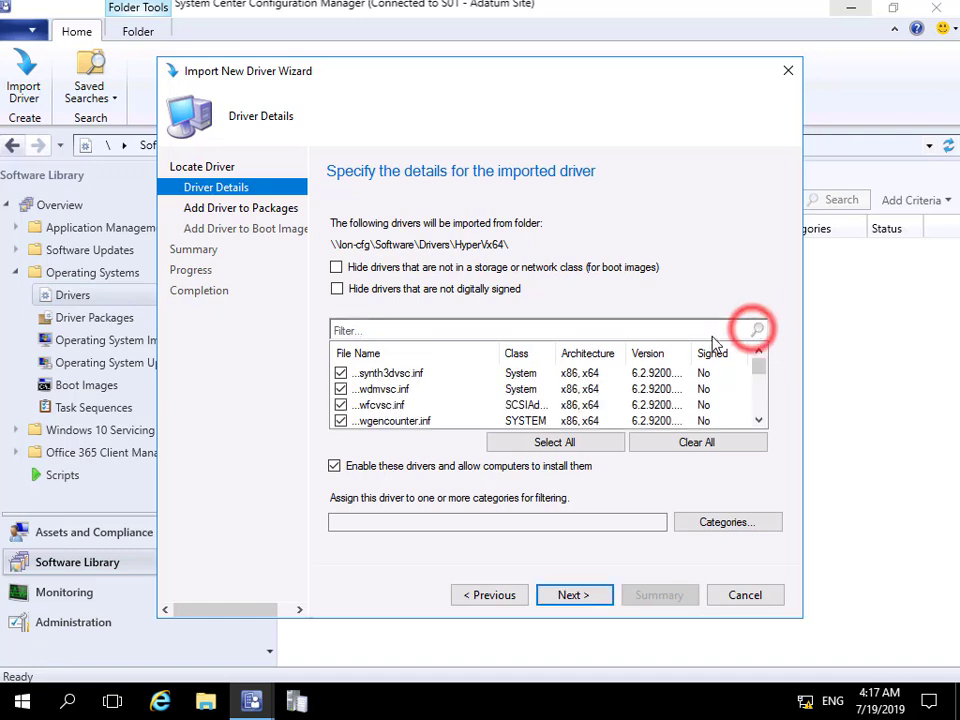
# - Create an administrative category named "64-bit drivers" for the imported drivers
pyautogui.click(700, 522)
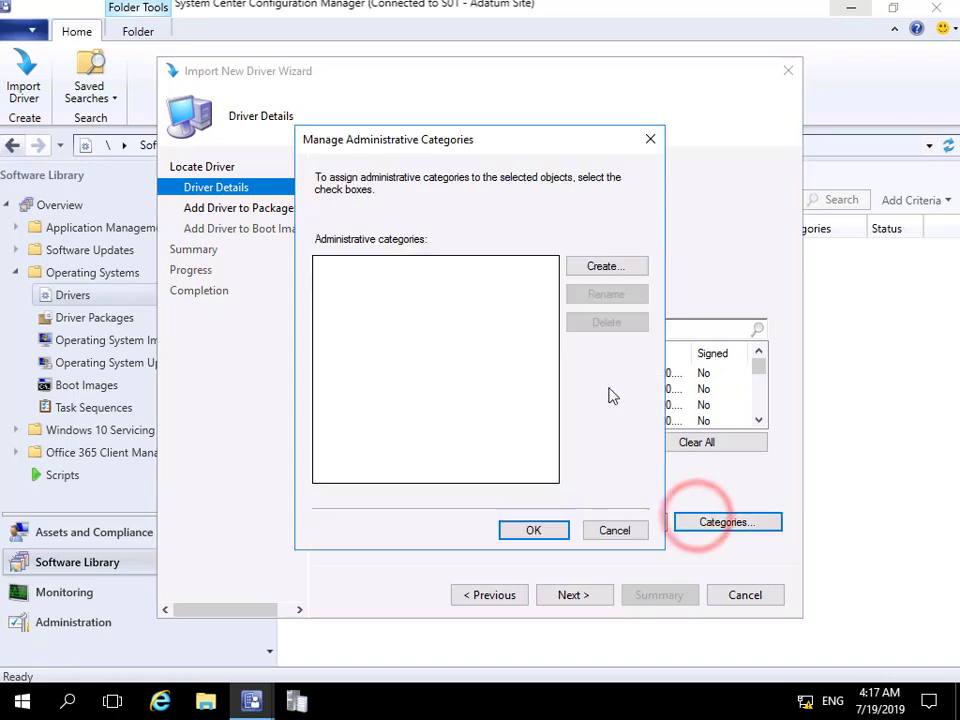
pyautogui.click(603, 267)
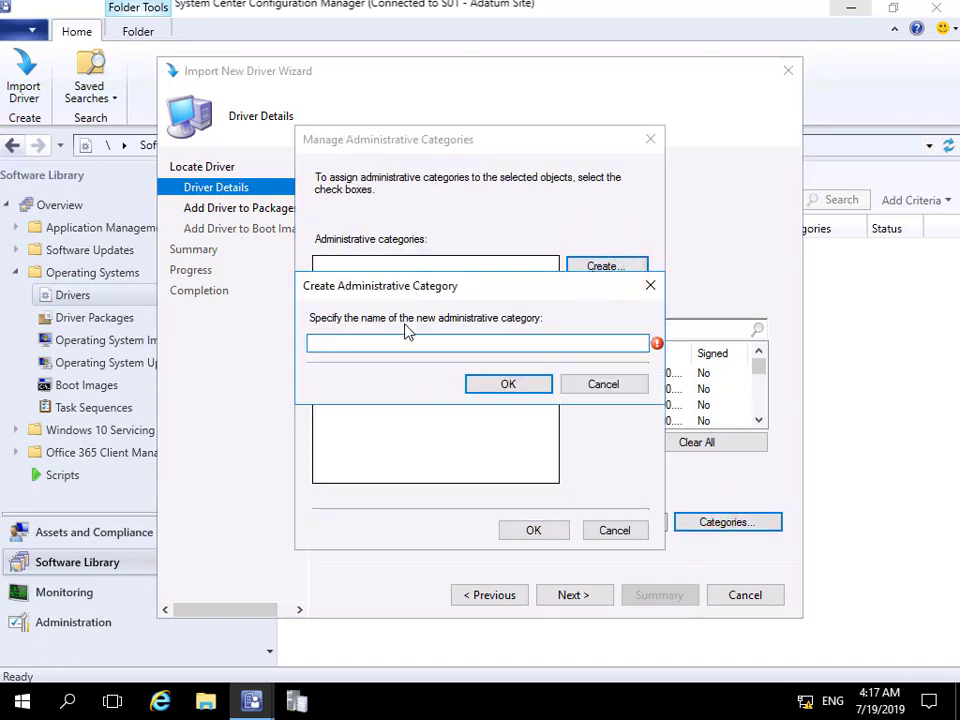
pyautogui.write('64-bit d')
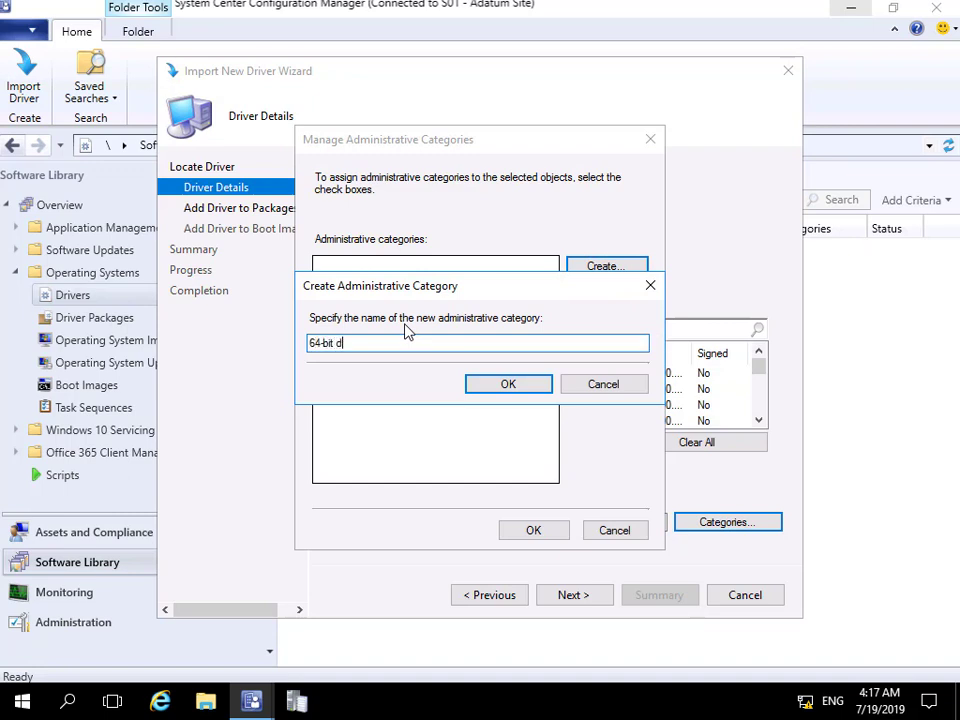
pyautogui.write('rivers')
pyautogui.click(491, 387)
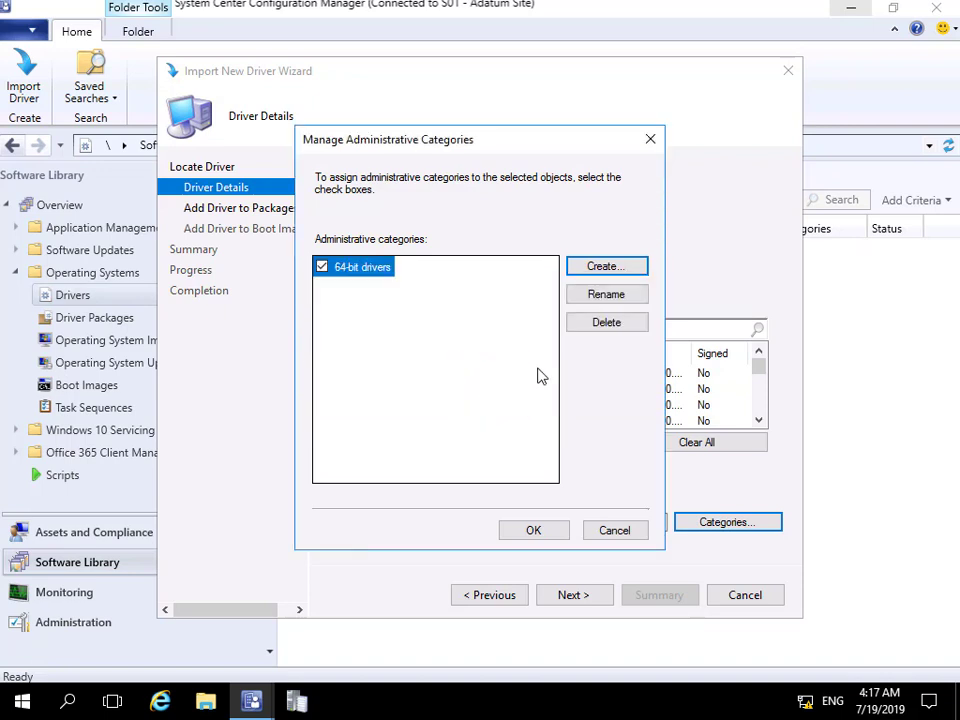
# - Create a second administrative category named "Hyper-V drivers" and assign both categories to the imported drivers
pyautogui.click(605, 266)
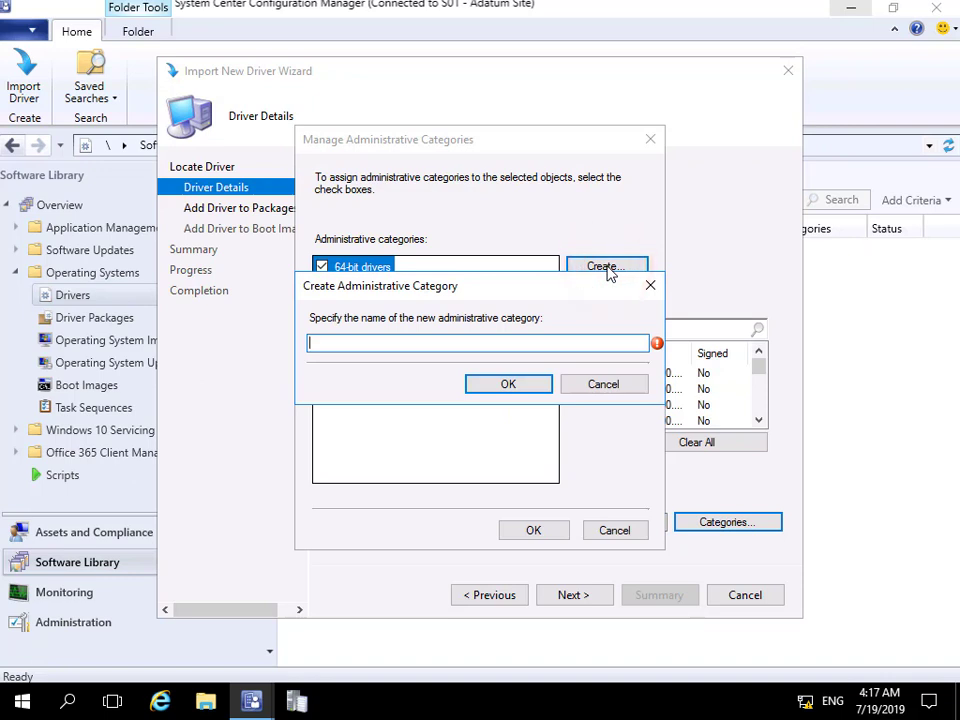
pyautogui.write('Hyper-V drivers')
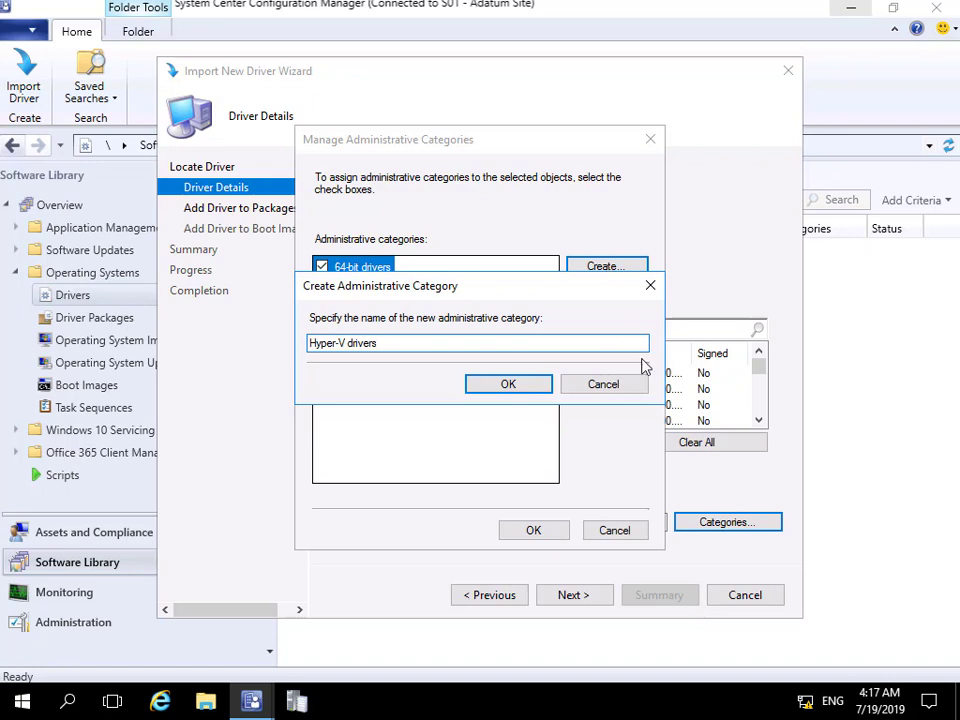
pyautogui.click(484, 385)
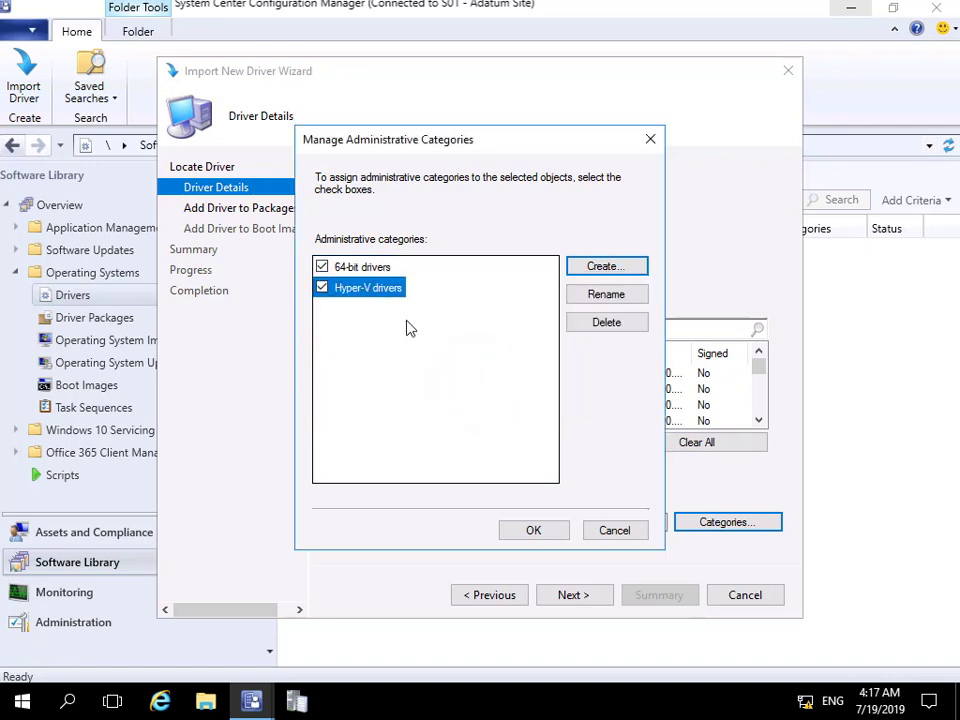
pyautogui.click(537, 530)
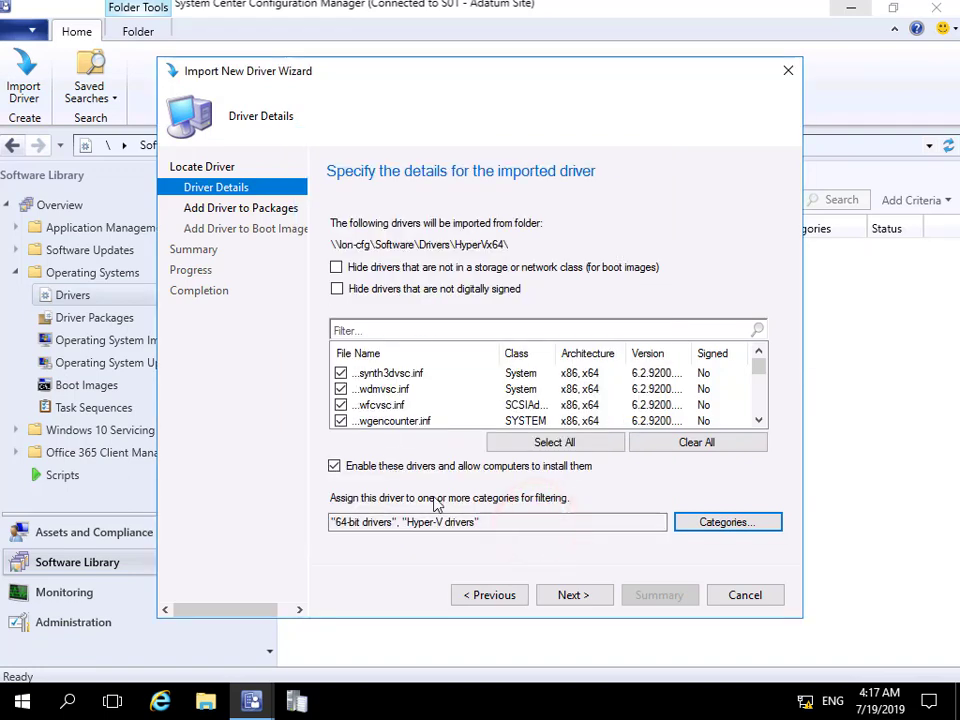
# - Add the drivers to a new driver package named "Hyper-V Drivers" stored at \\lon-cfg\e$\Source\Drivers
pyautogui.click(574, 596)
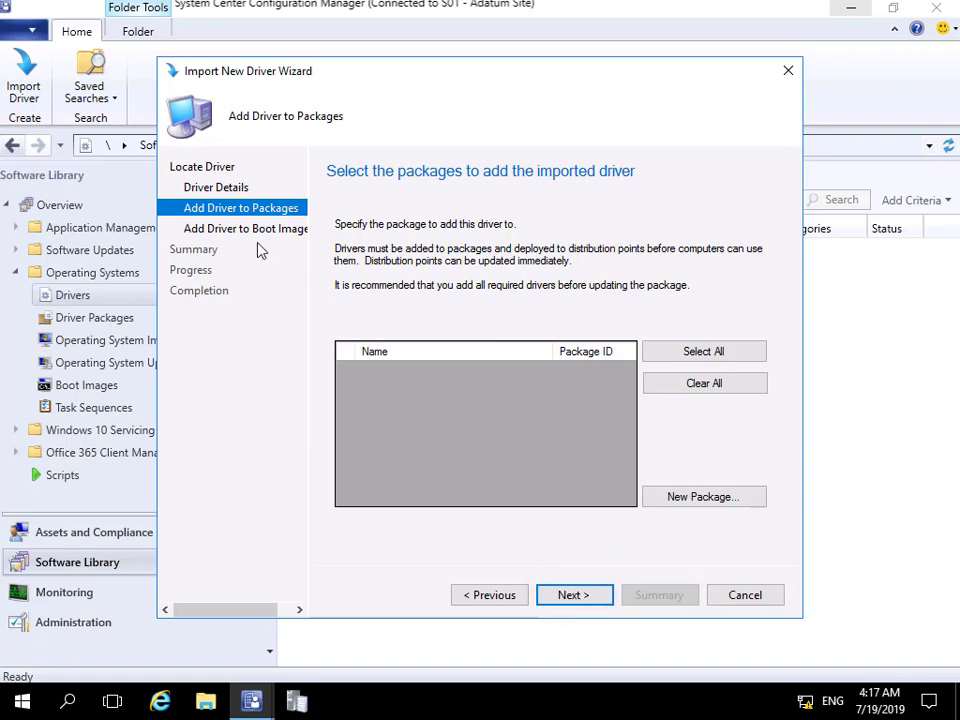
pyautogui.click(683, 498)
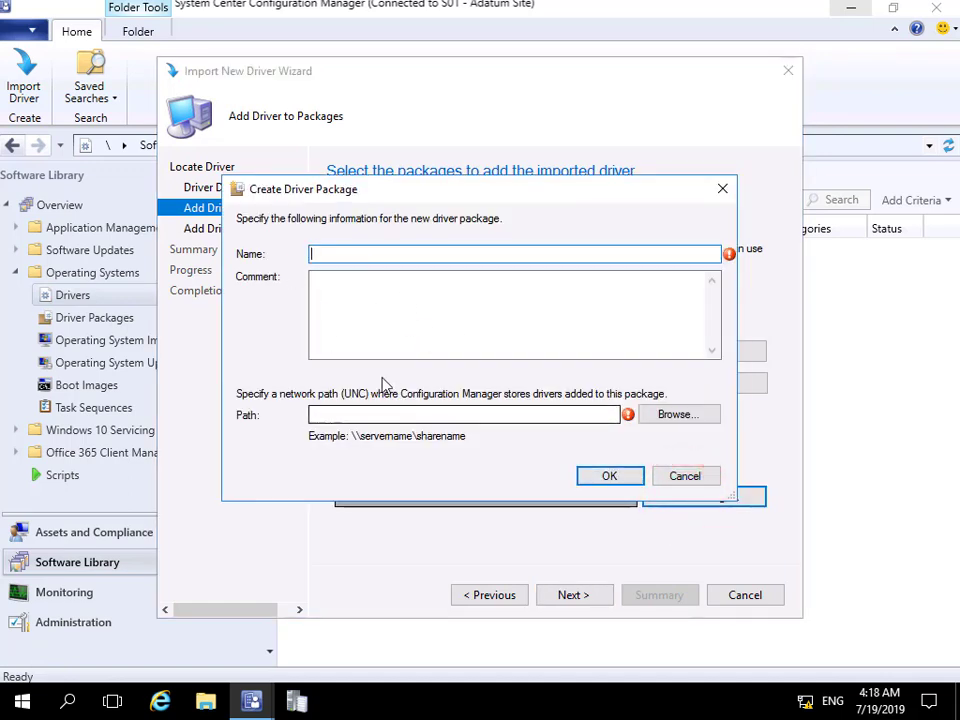
pyautogui.write('Hyper-V Drivers')
pyautogui.press('Tab')
pyautogui.press('Tab')
pyautogui.write('\\lon-cfg\\e$\\Source\\Drivers')
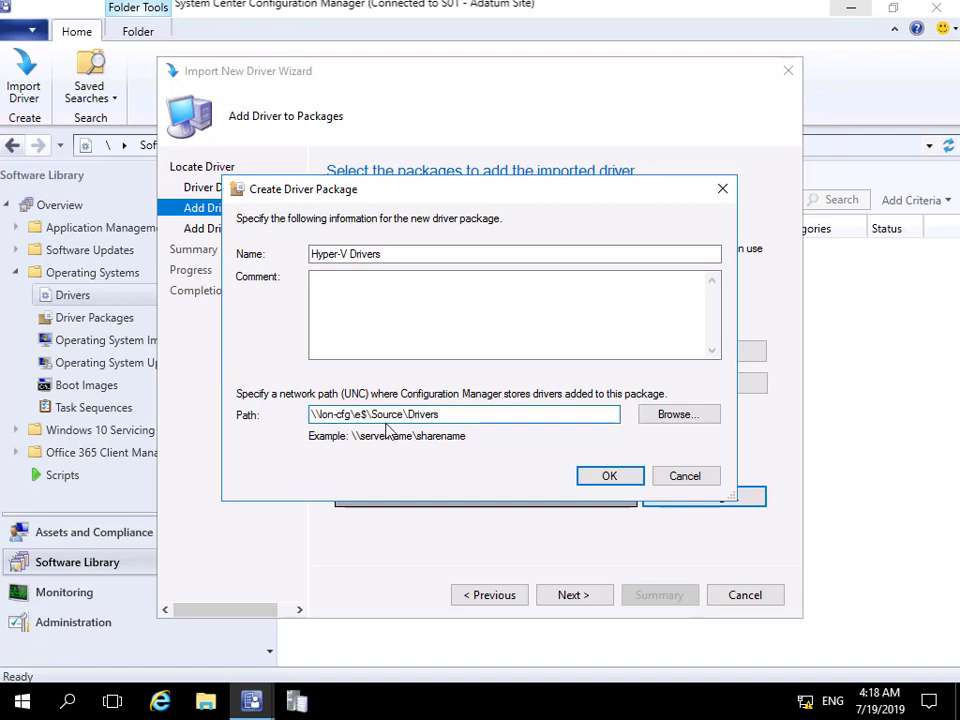
pyautogui.click(585, 477)
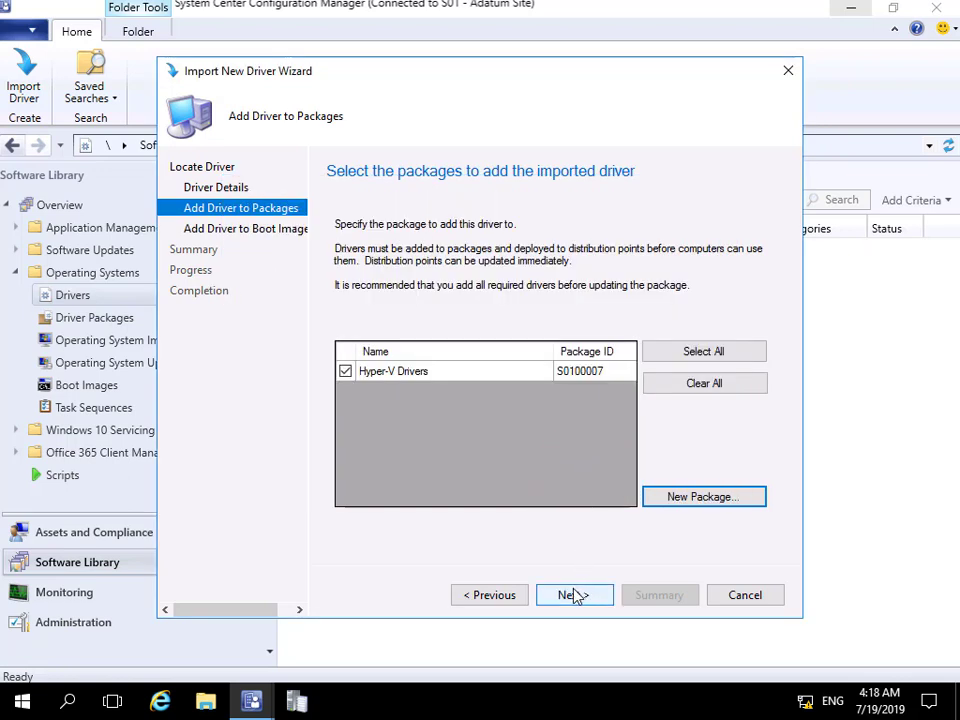
# - Complete the driver import without adding the drivers to any boot image, and close the wizard
pyautogui.click(574, 595)
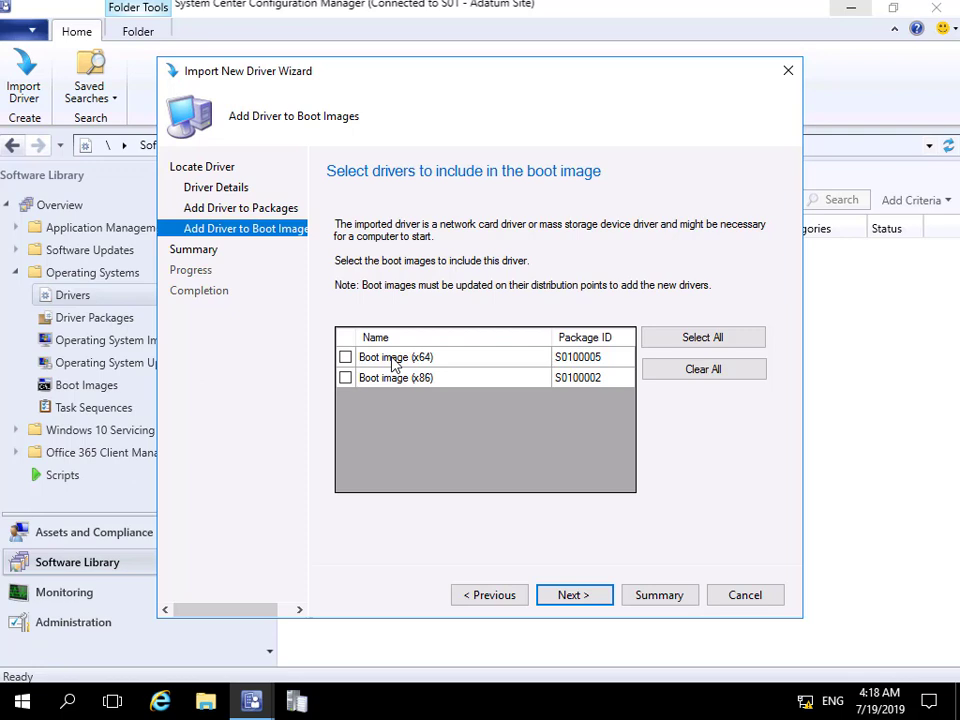
pyautogui.click(573, 596)
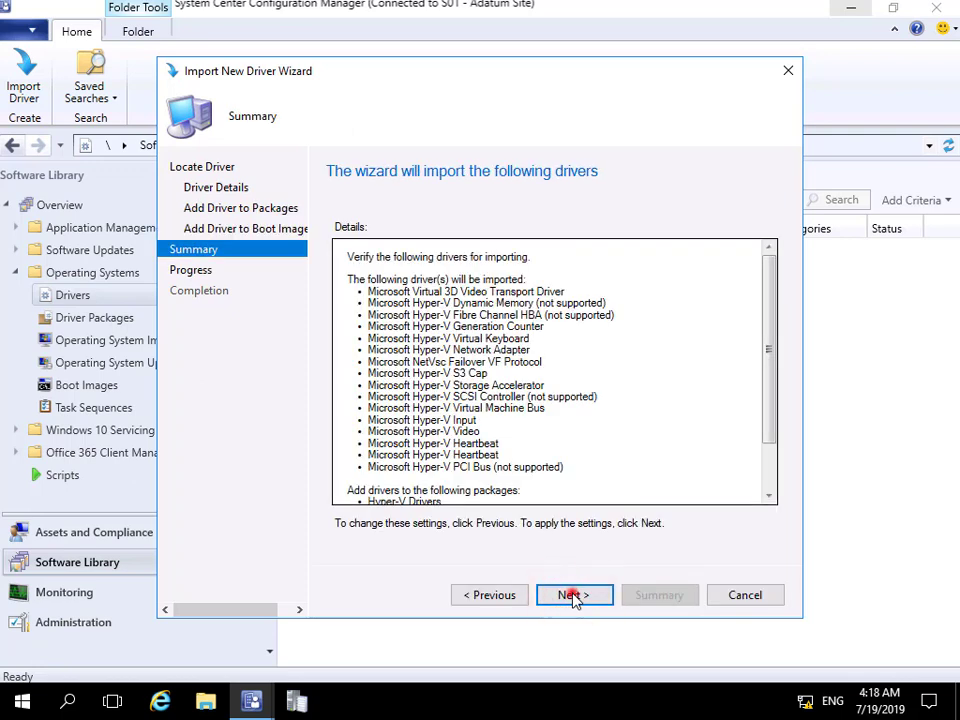
pyautogui.click(574, 597)
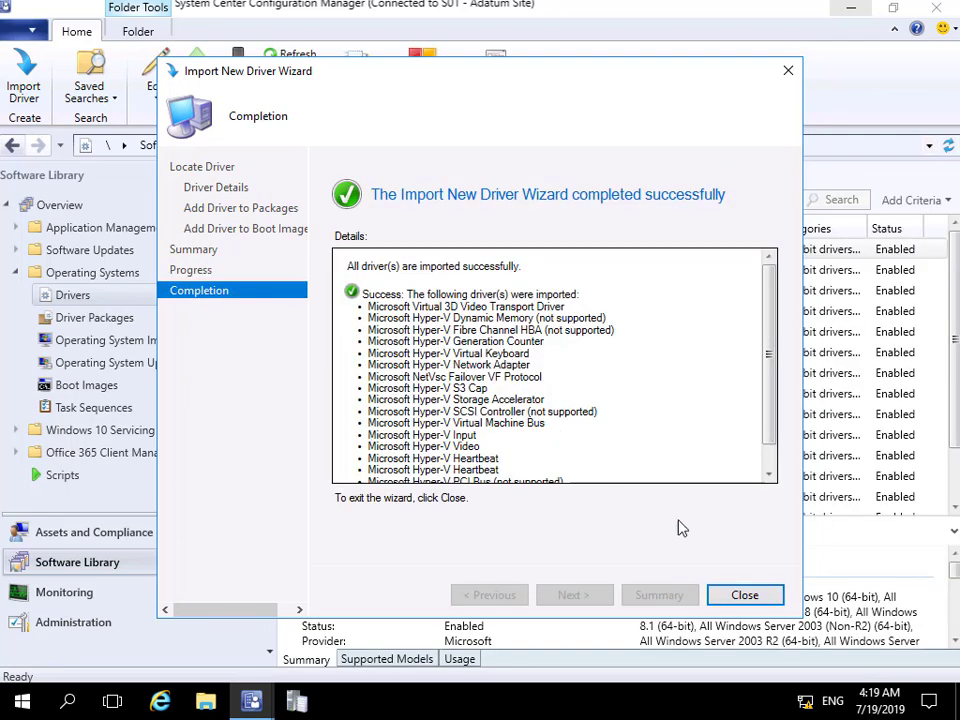
pyautogui.click(740, 594)
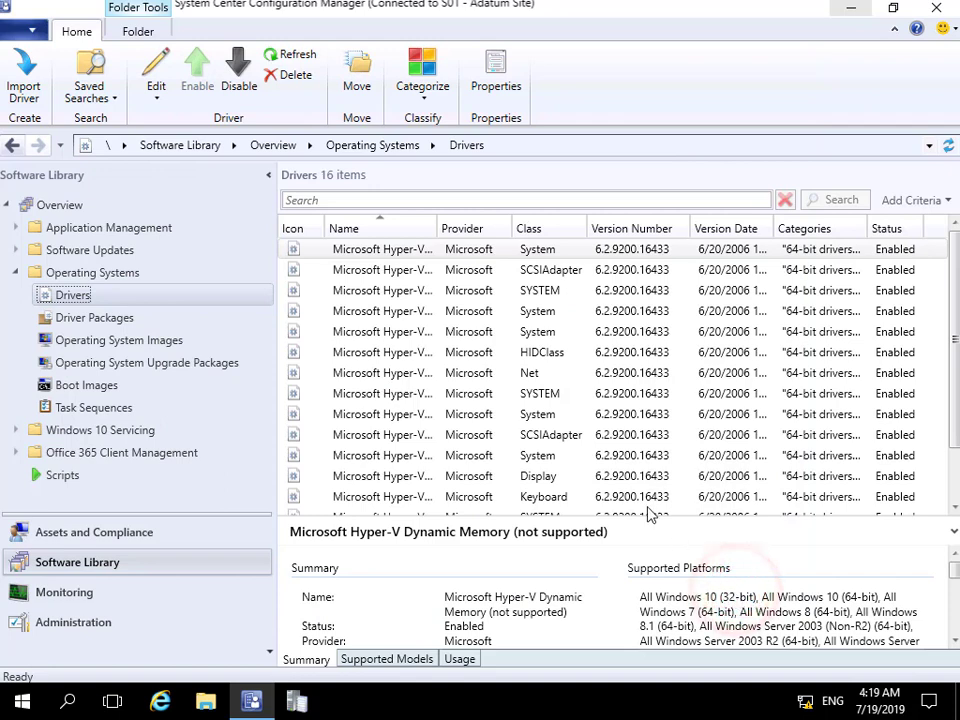
# - Set up content distribution for the Hyper-V Drivers driver package with LON-CFG.ADATUM.COM as the destination distribution point
pyautogui.click(129, 318)
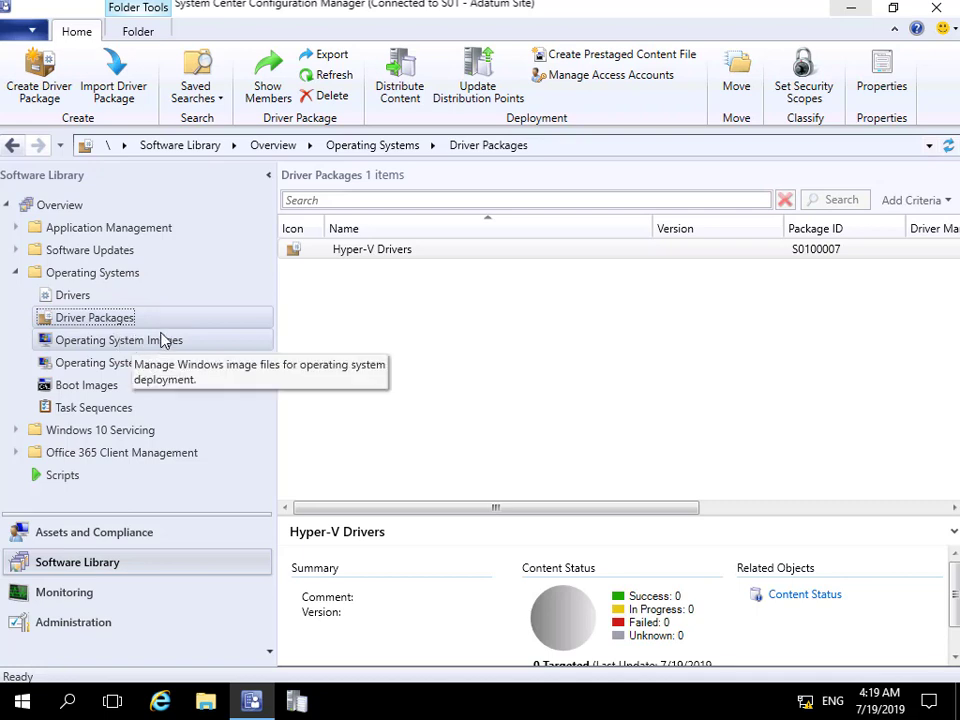
pyautogui.click(350, 252)
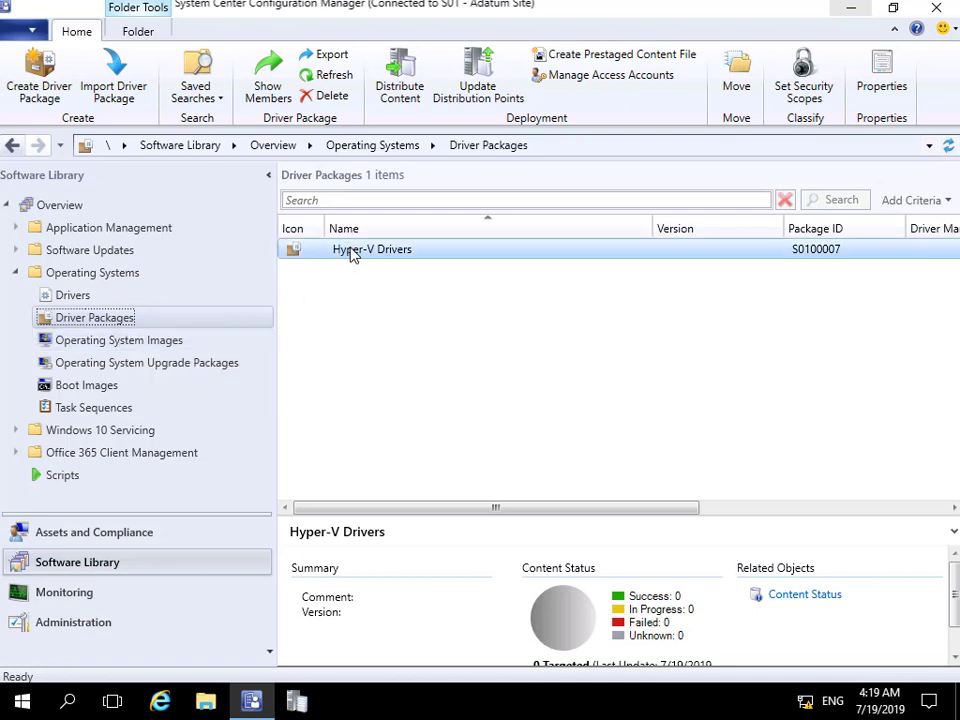
pyautogui.rightClick(350, 253)
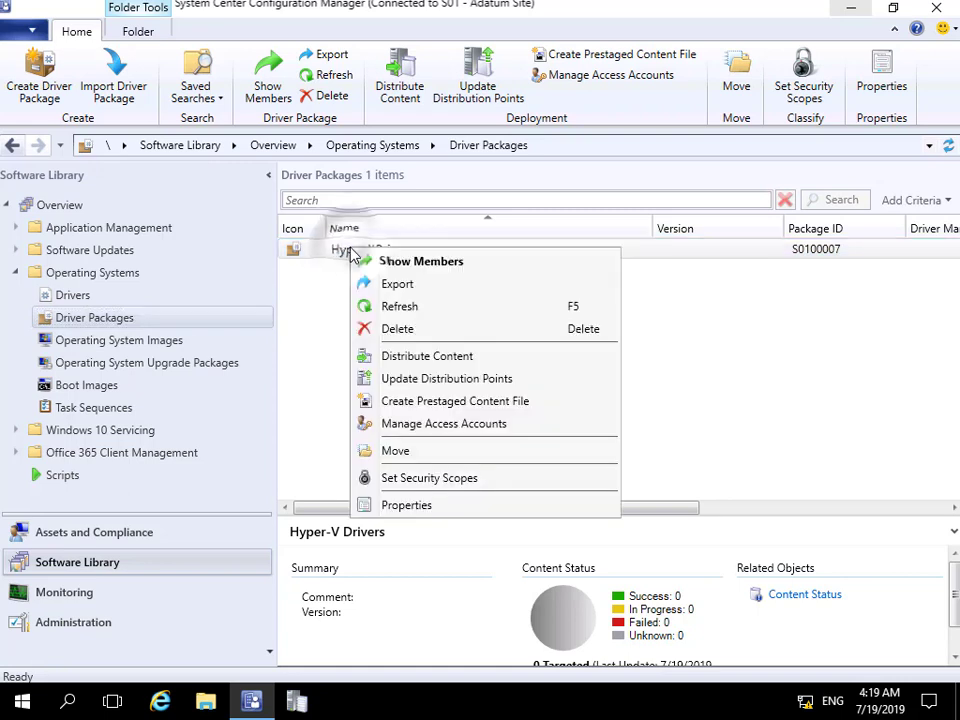
pyautogui.click(423, 357)
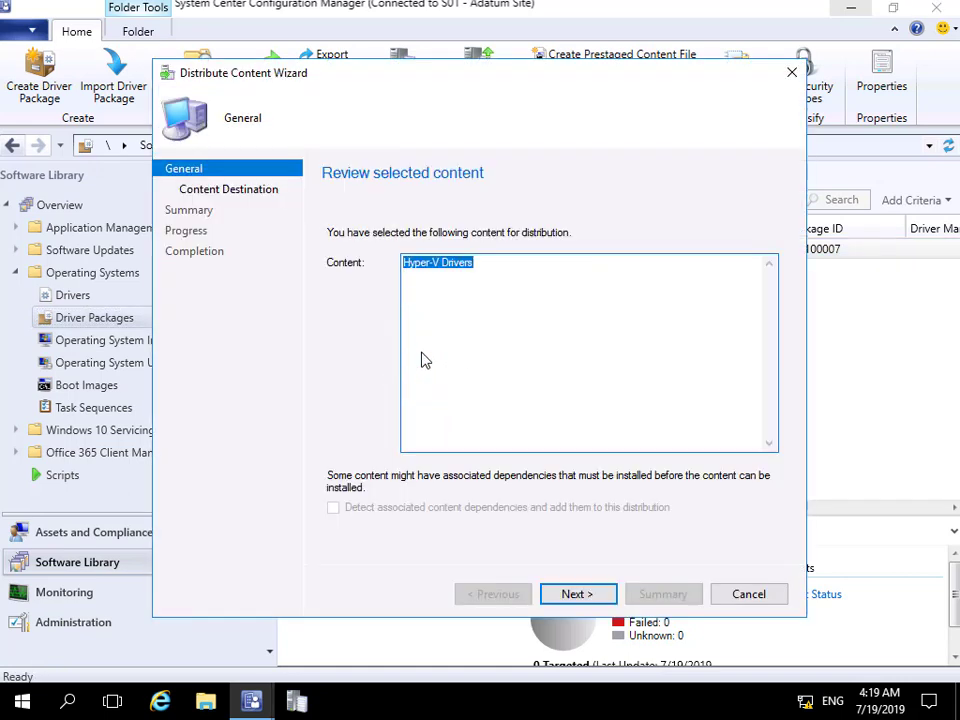
pyautogui.click(603, 594)
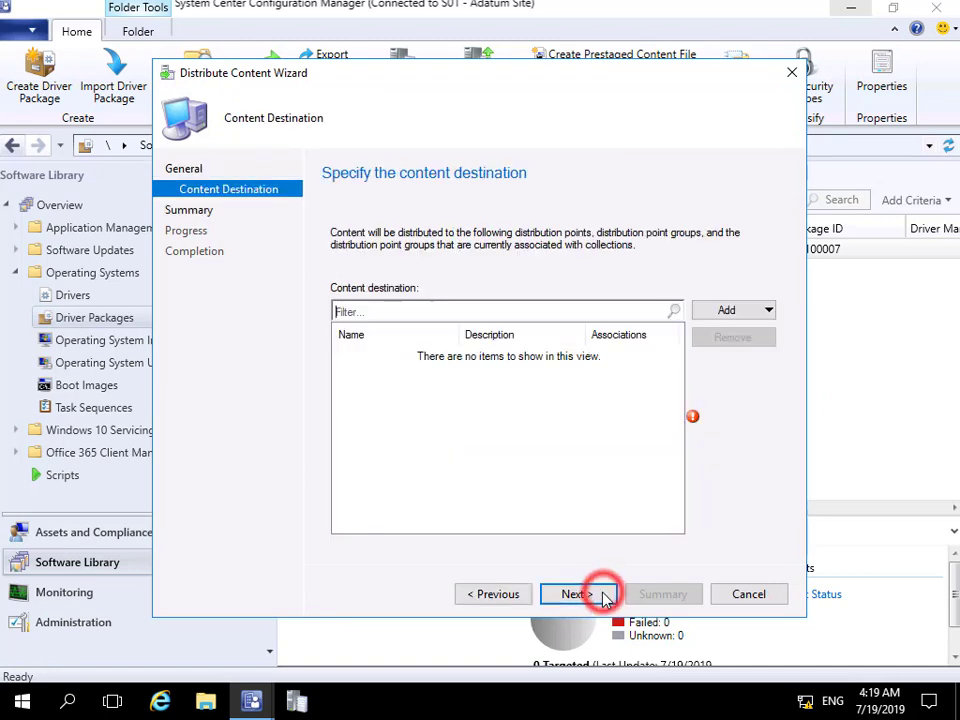
pyautogui.click(722, 312)
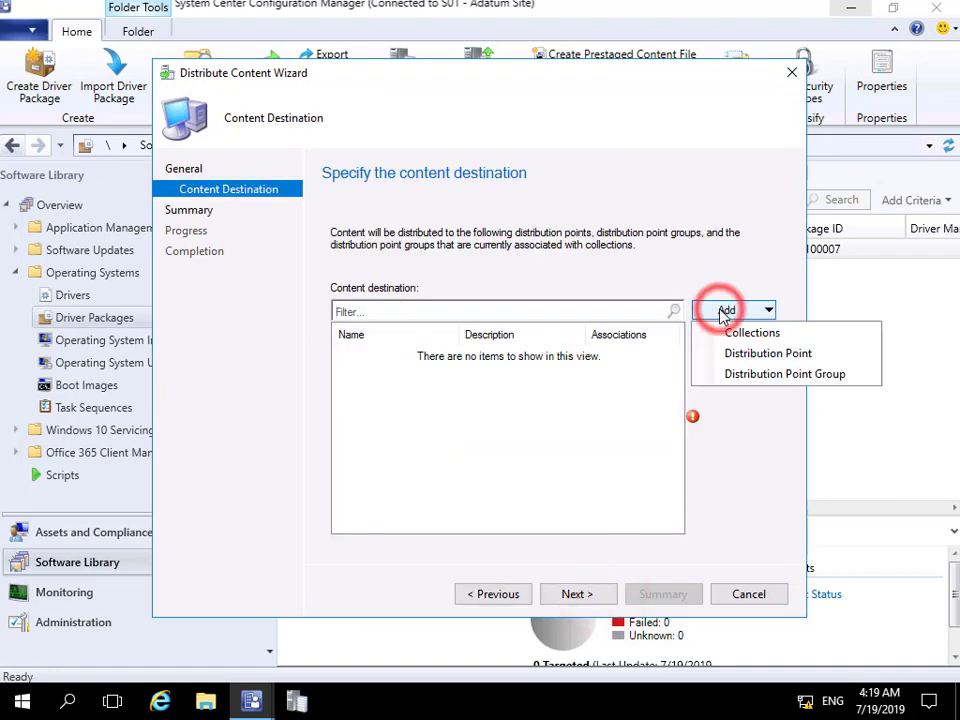
pyautogui.click(745, 352)
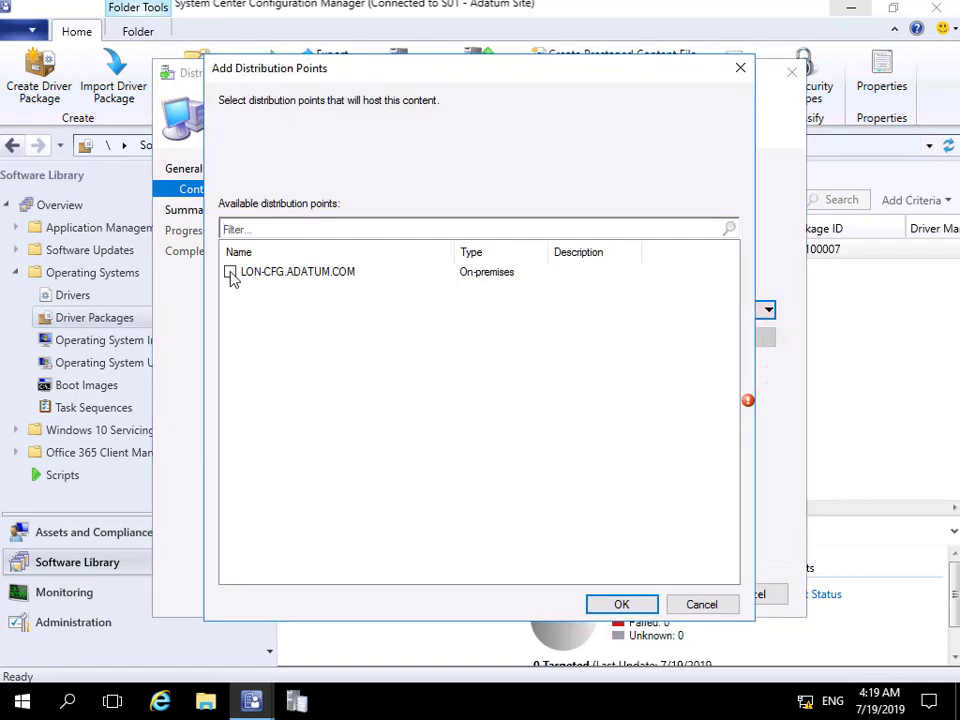
pyautogui.click(230, 273)
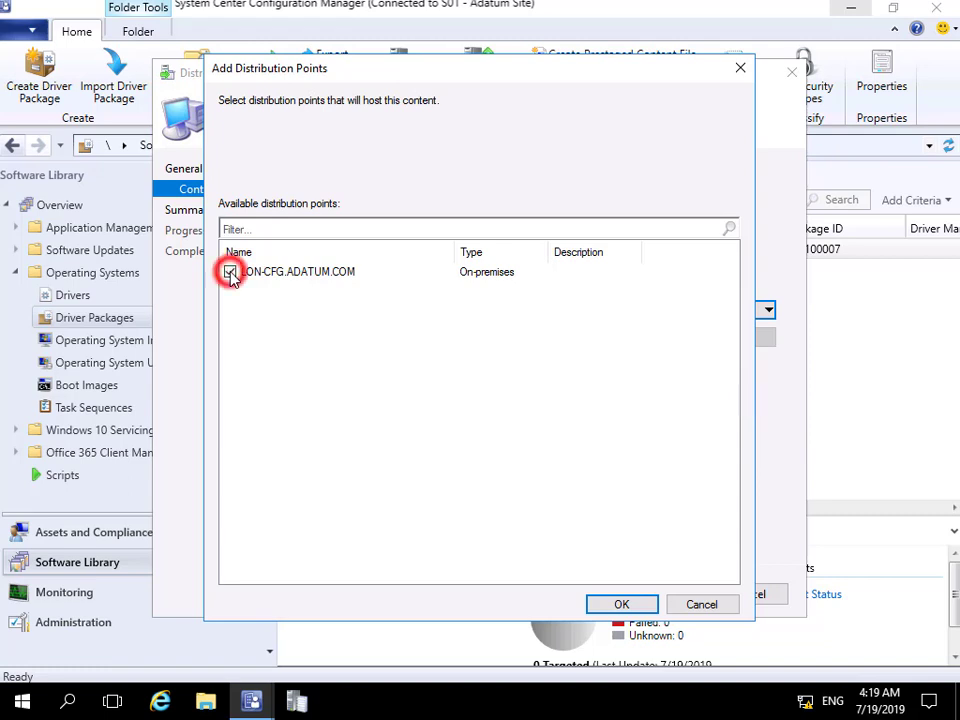
pyautogui.click(607, 604)
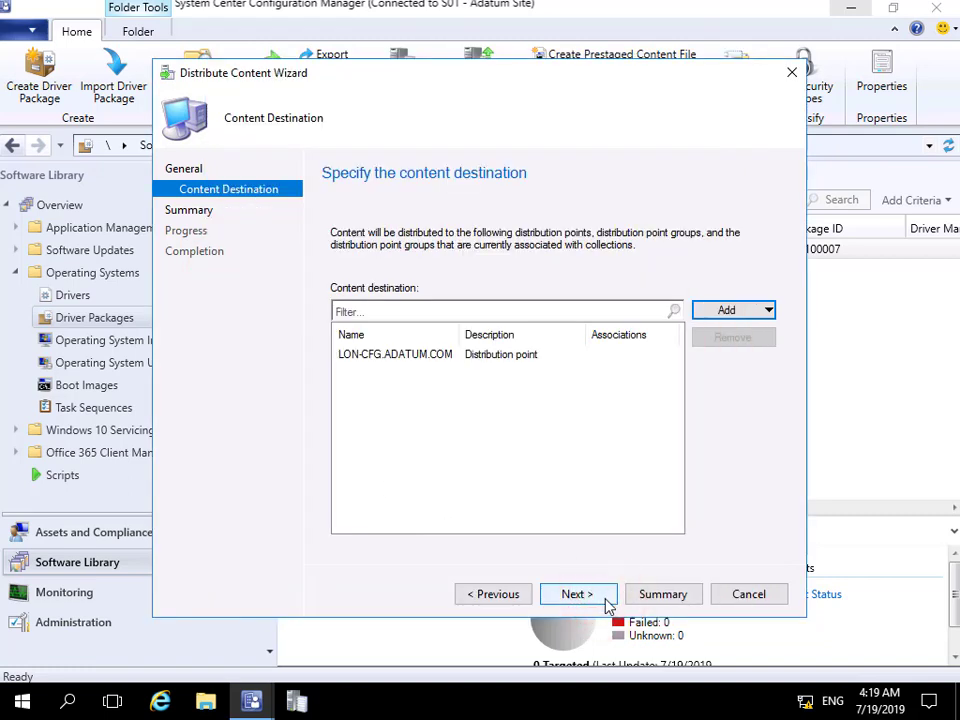
# - Confirm the distribution settings, run the content distribution, and close the wizard
pyautogui.click(604, 600)
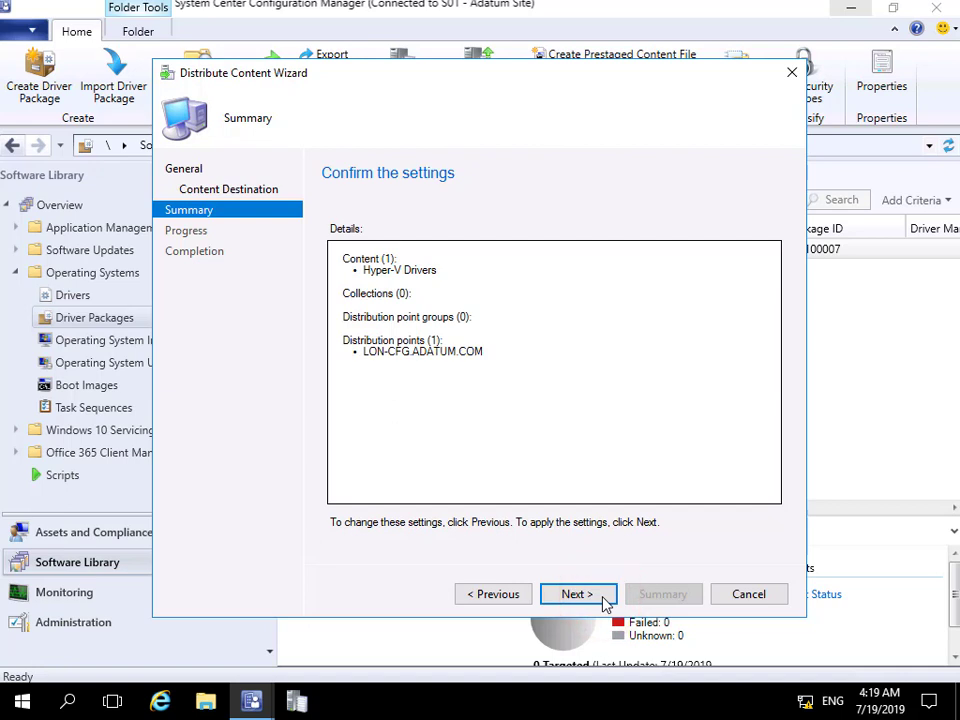
pyautogui.click(578, 594)
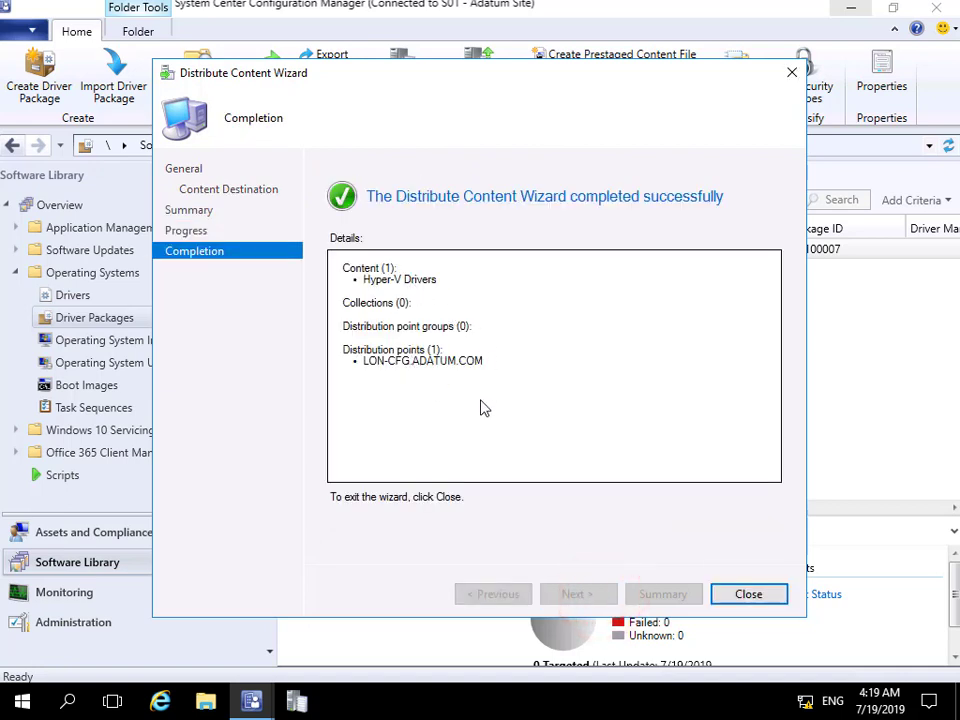
pyautogui.click(745, 596)
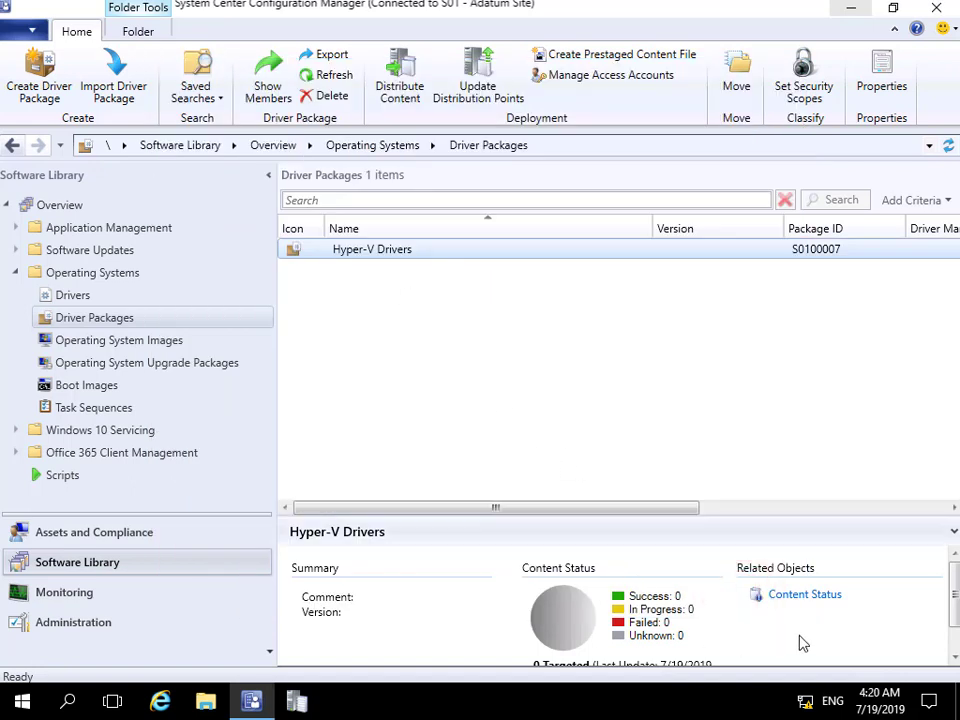
# - Check the content status of the Hyper-V Drivers package and refresh its completion statistics
pyautogui.click(805, 598)
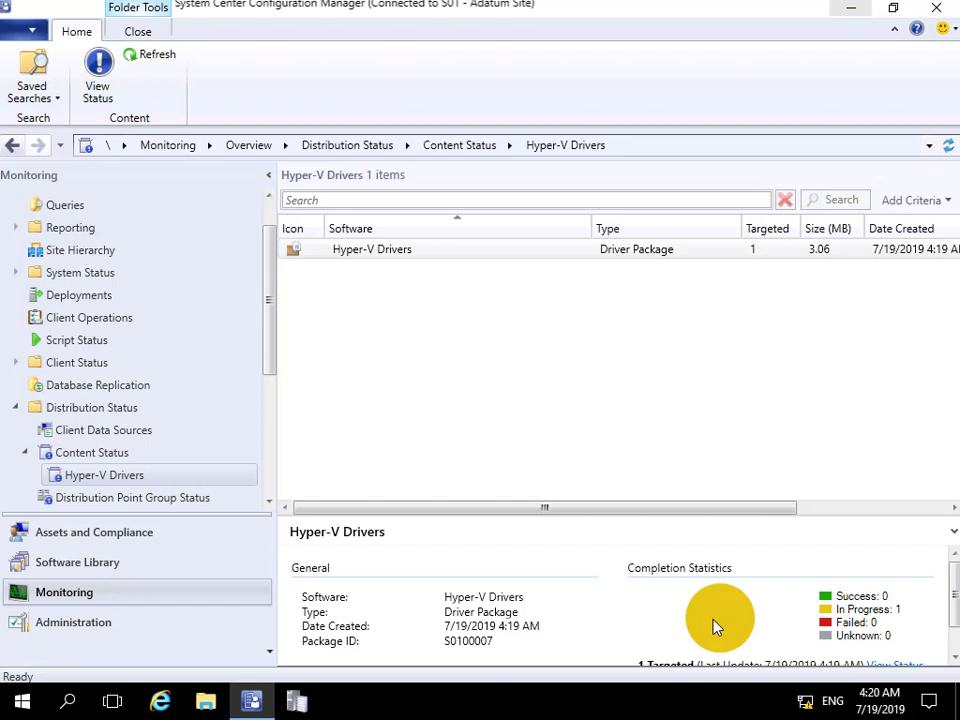
pyautogui.press('F5')
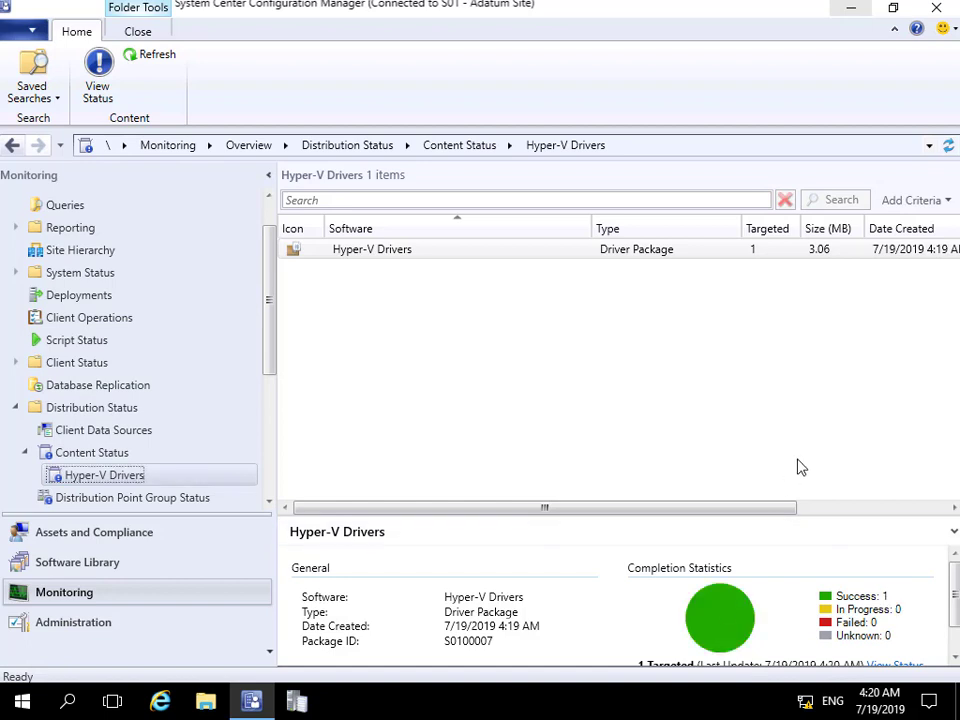